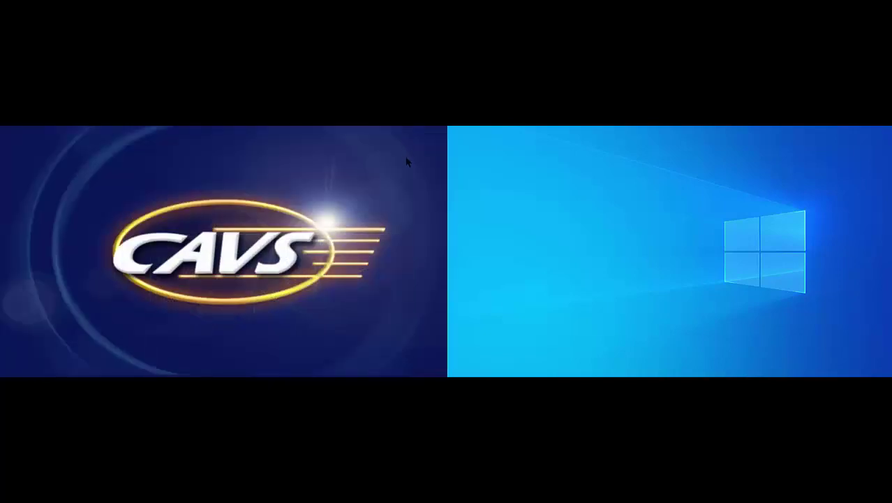
- Clear the full-screen karaoke view and the player's main window off the desktop and open the Windows display settings
key(Escape)
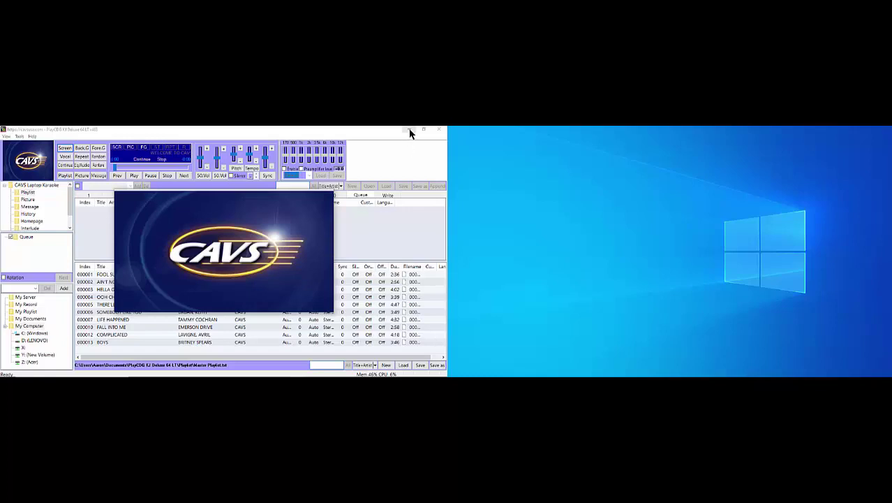
click(410, 130)
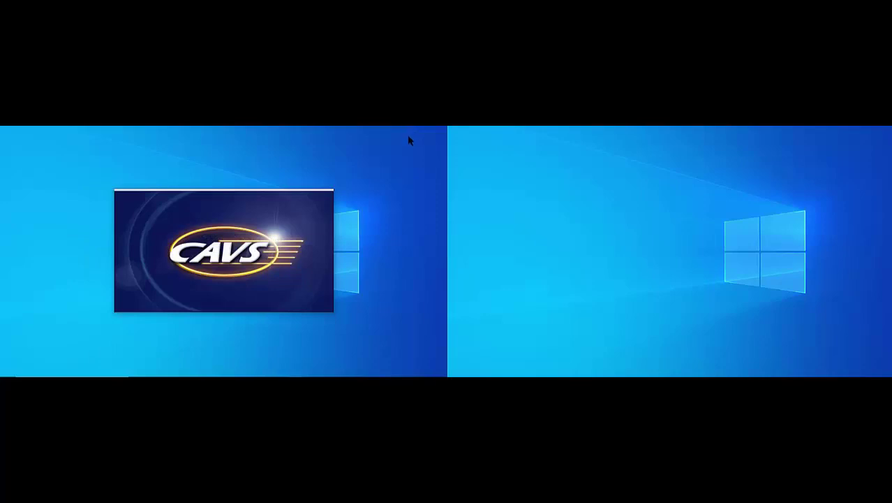
right_click(403, 156)
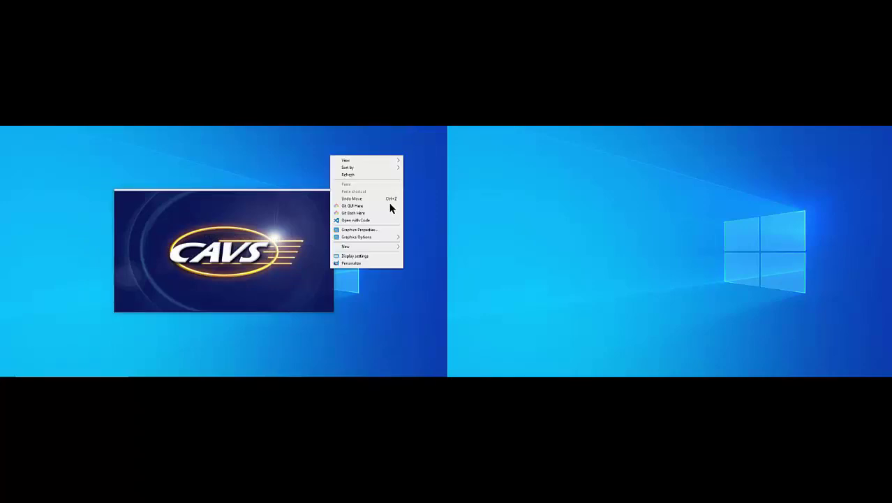
click(377, 255)
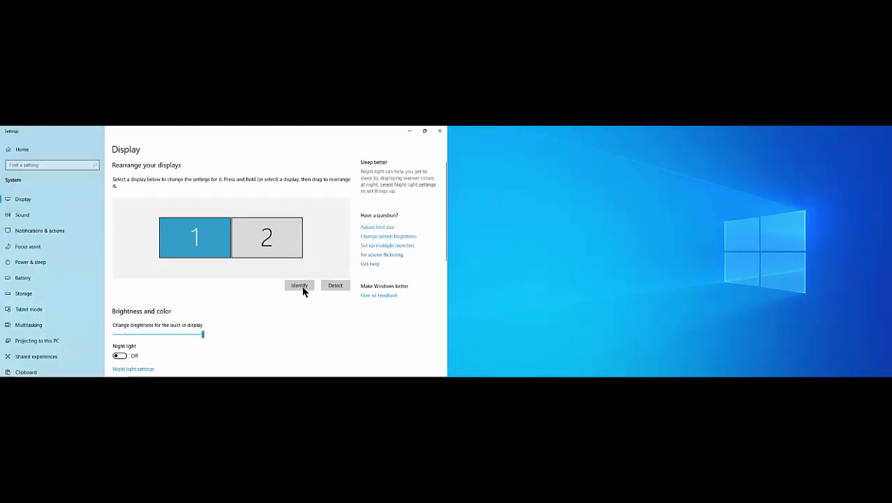
- Identify the connected displays, check the Multiple displays mode, and close the display settings
click(304, 287)
scroll(303, 292, down, 2)
scroll(303, 292, down, 5)
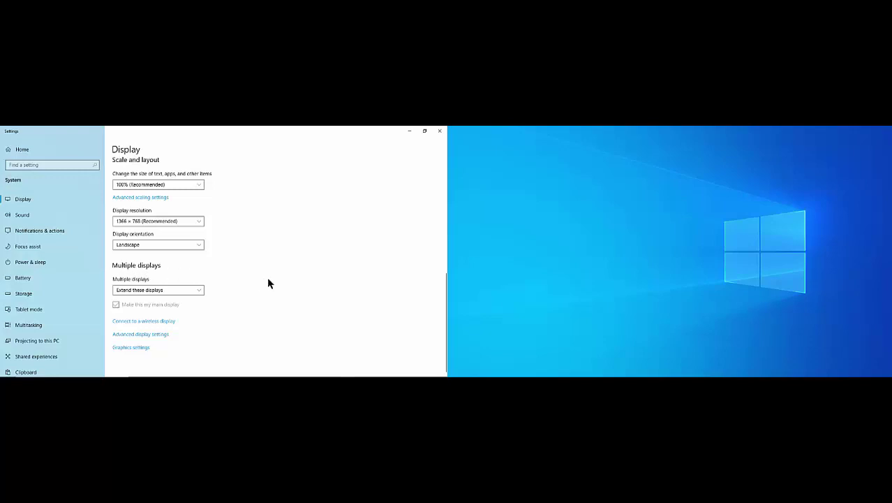
scroll(269, 278, up, 5)
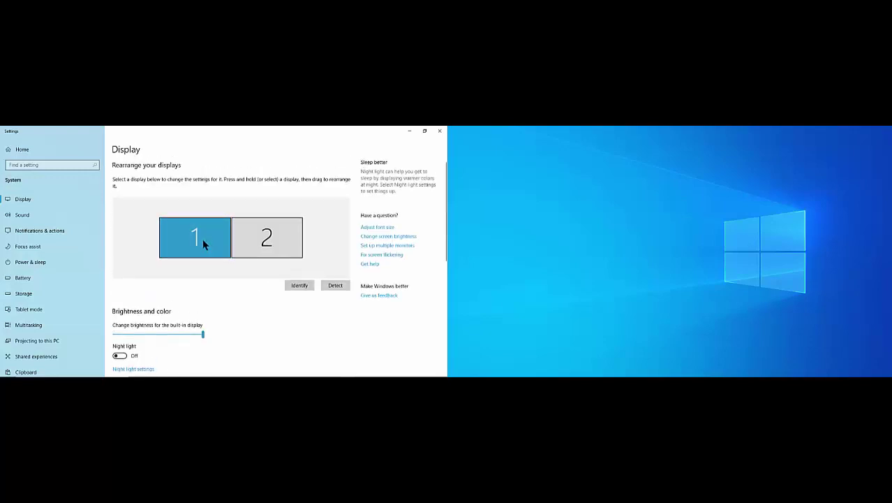
scroll(233, 305, down, 10)
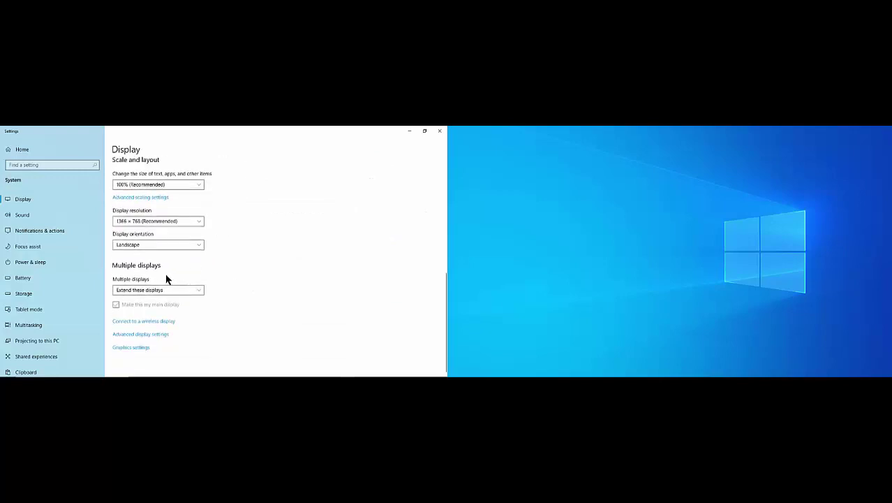
click(200, 294)
click(200, 291)
scroll(361, 293, up, 10)
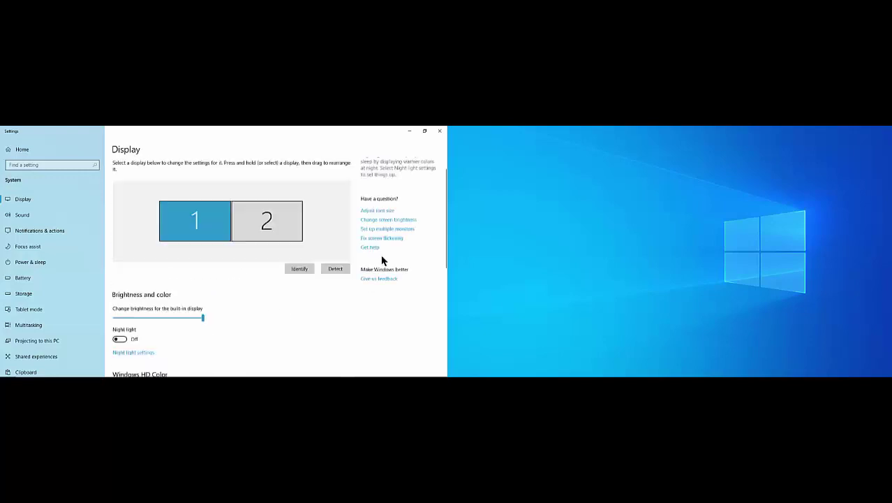
click(440, 132)
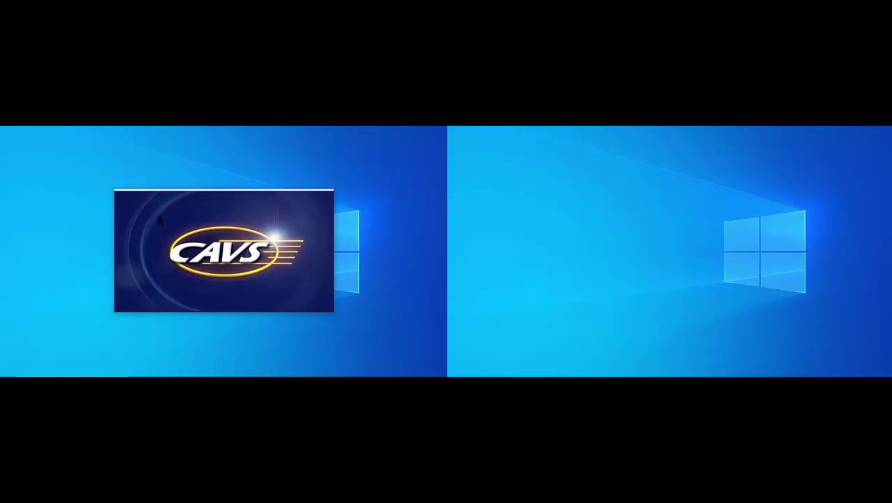
- Move the CDG Screen window to the second display in full screen and bring back the PlayCDG main window
drag(187, 224, 586, 202)
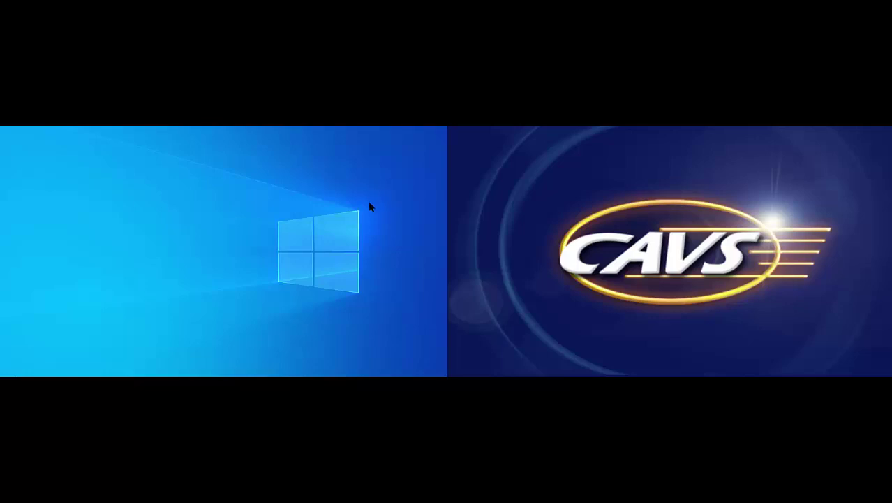
mouse_move(325, 376)
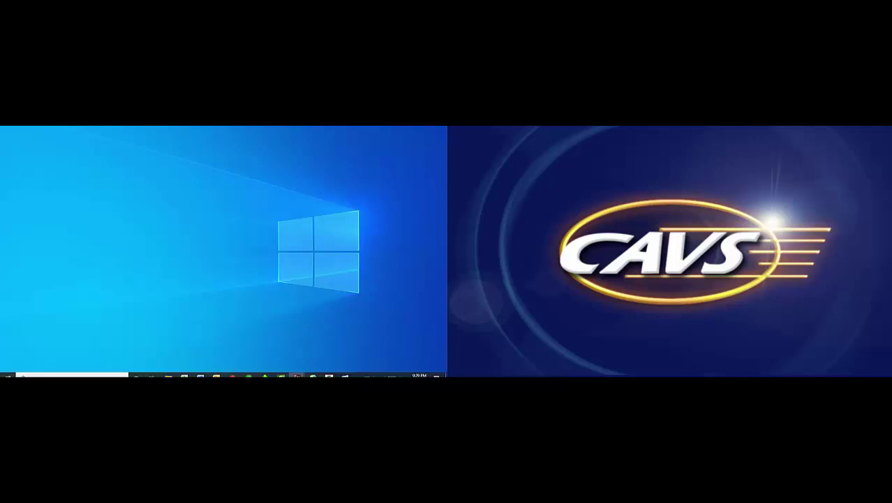
mouse_move(296, 372)
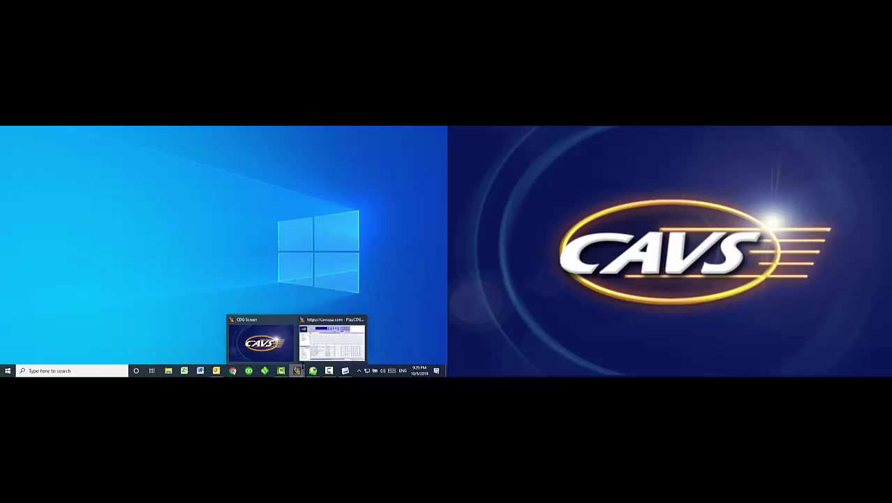
click(321, 341)
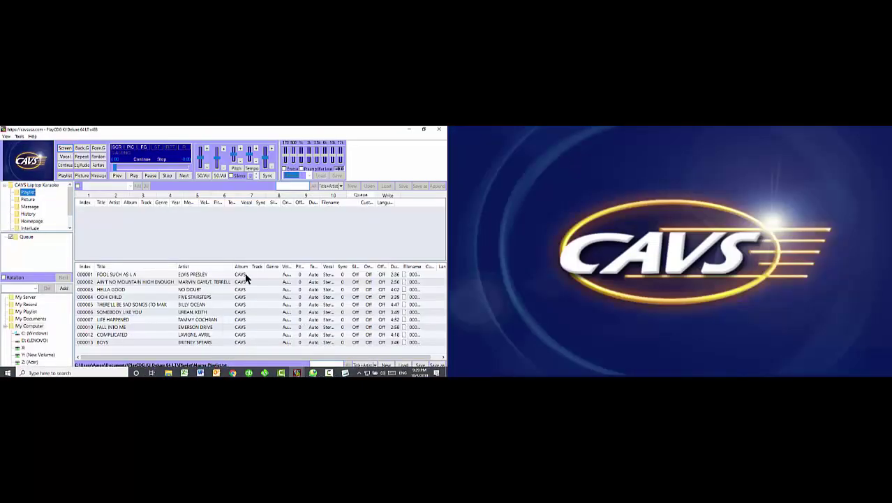
- Enable Display Title for the standby and song selection text in the general settings and apply it
click(20, 137)
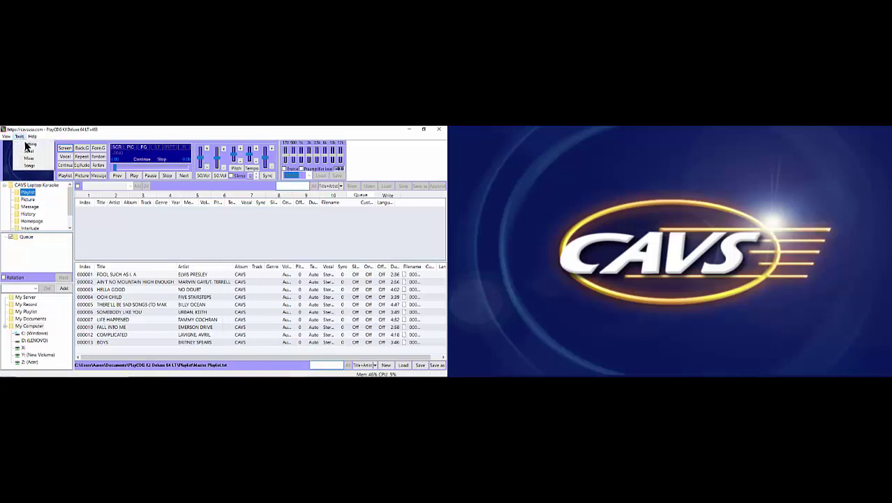
click(31, 146)
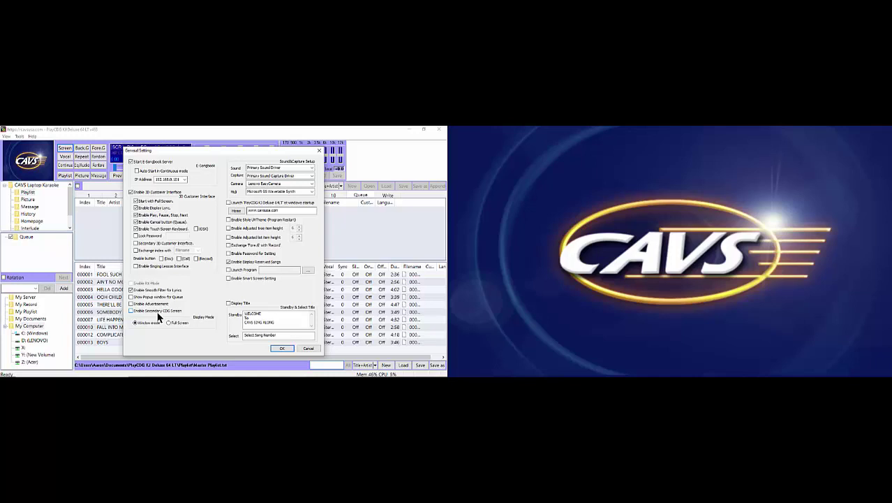
click(228, 305)
drag(245, 314, 281, 324)
click(282, 321)
click(286, 349)
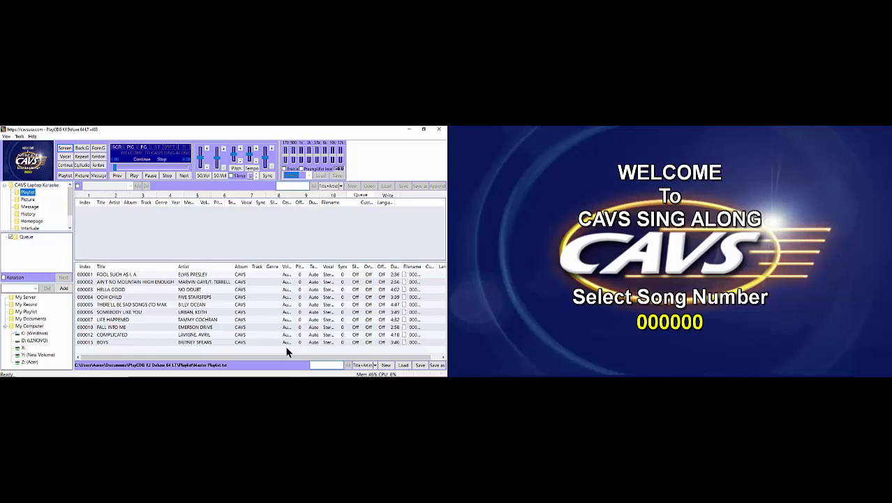
- Load the Master Playlist.txt file as the song list
click(34, 298)
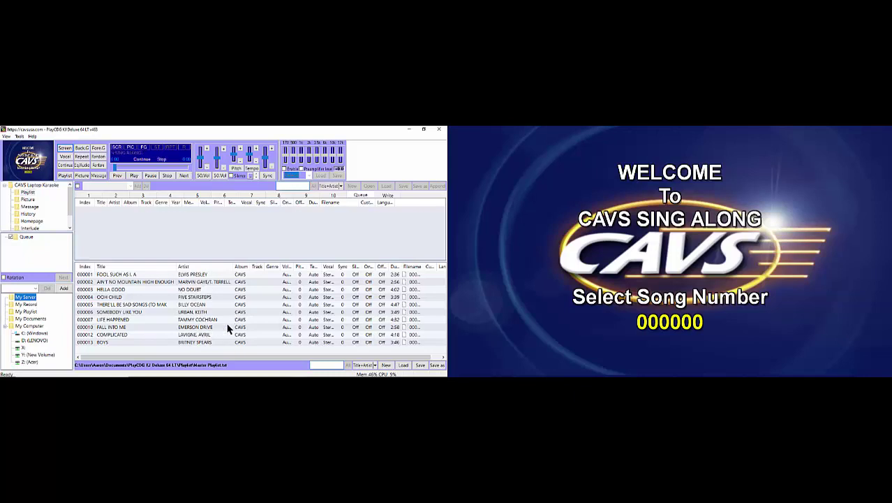
click(404, 366)
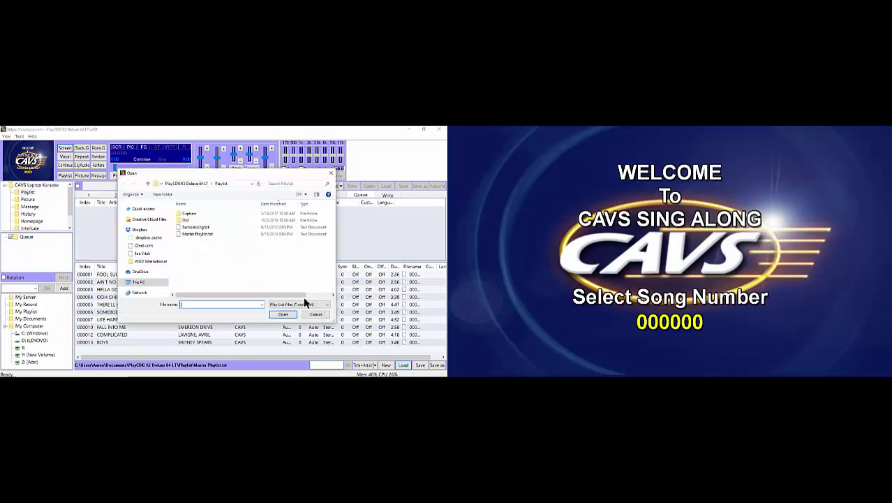
click(208, 234)
click(283, 314)
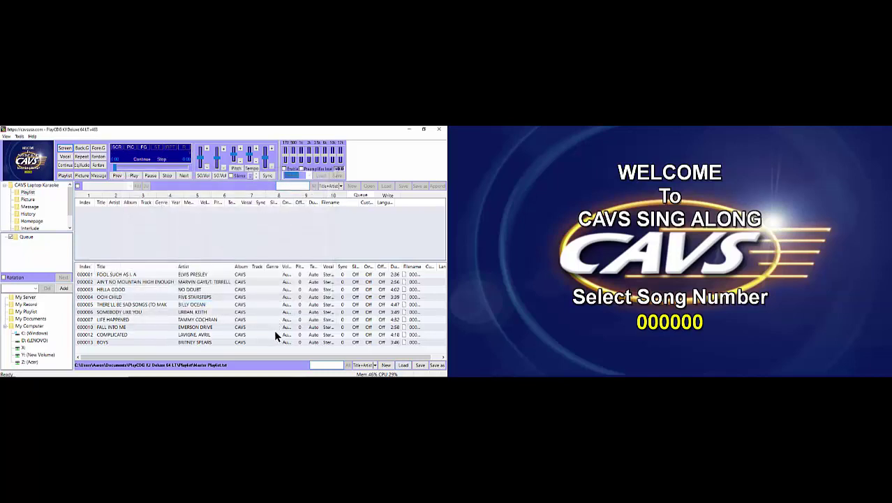
- Switch to the CAVS 3D Customer Interface and reserve "AIN'T NO MOUNTAIN HIGH ENOUGH" from the title list
mouse_move(296, 376)
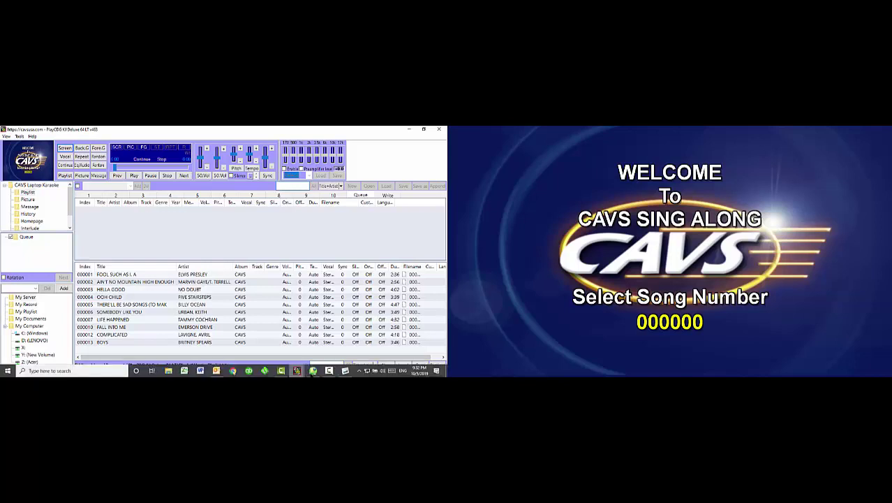
click(345, 370)
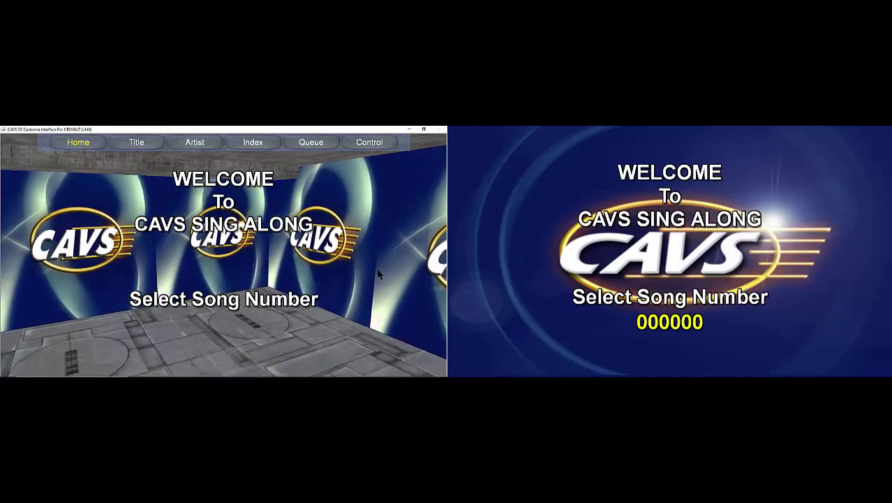
click(155, 147)
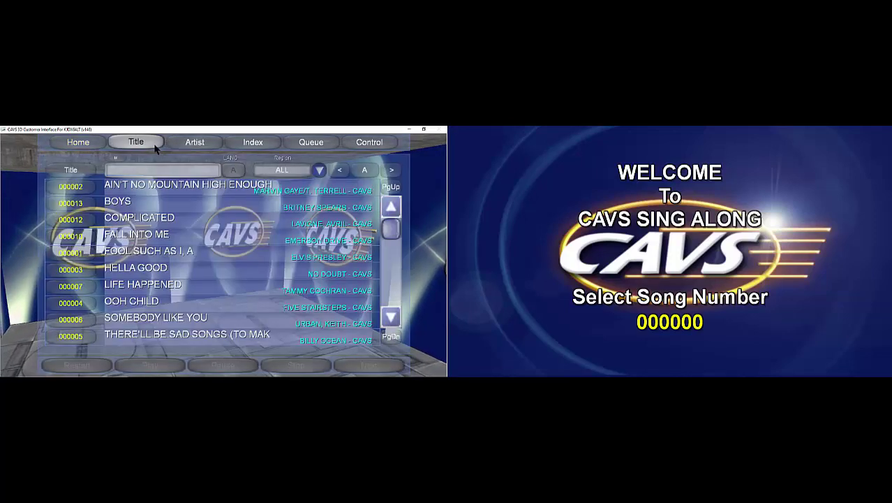
click(152, 189)
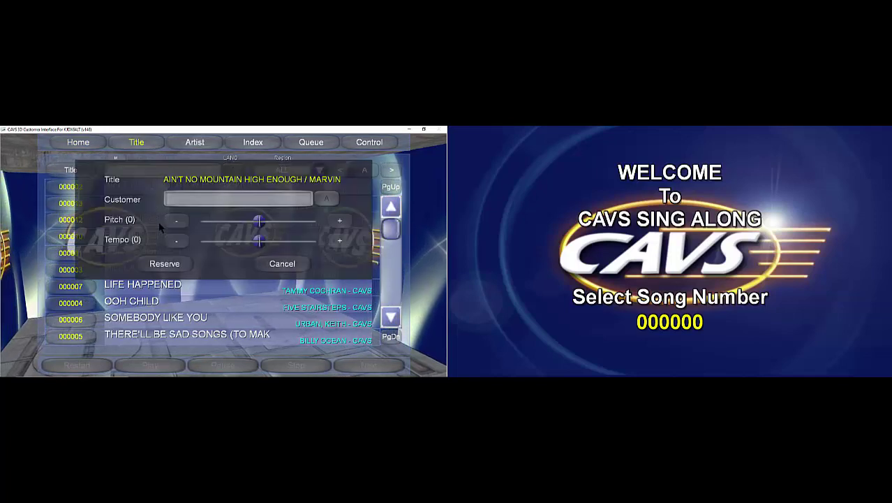
click(165, 264)
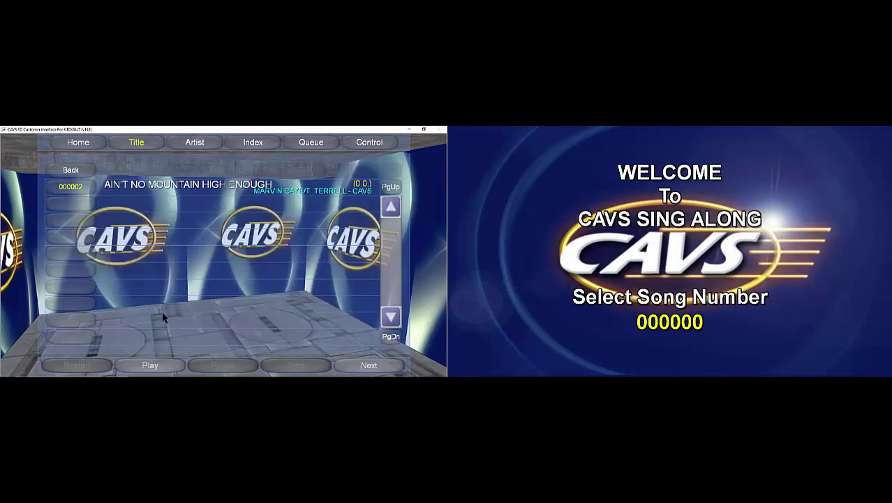
- Play the reserved song and stop it from the queue page
click(159, 364)
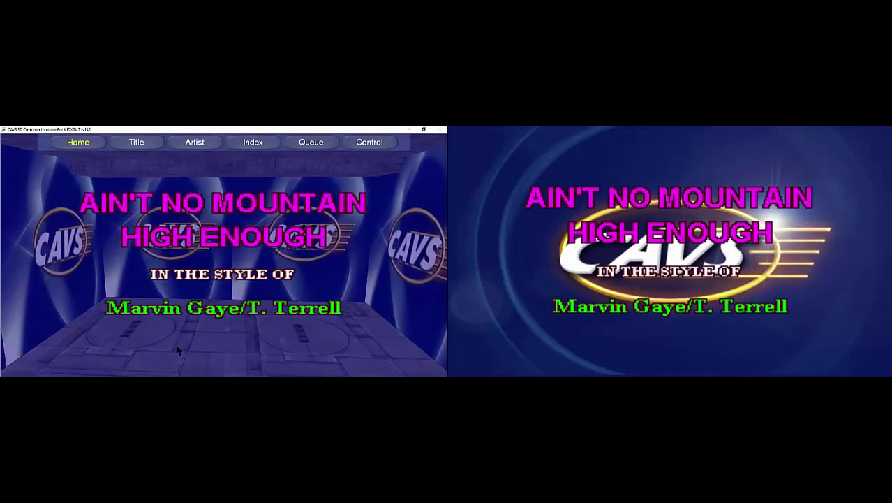
click(312, 143)
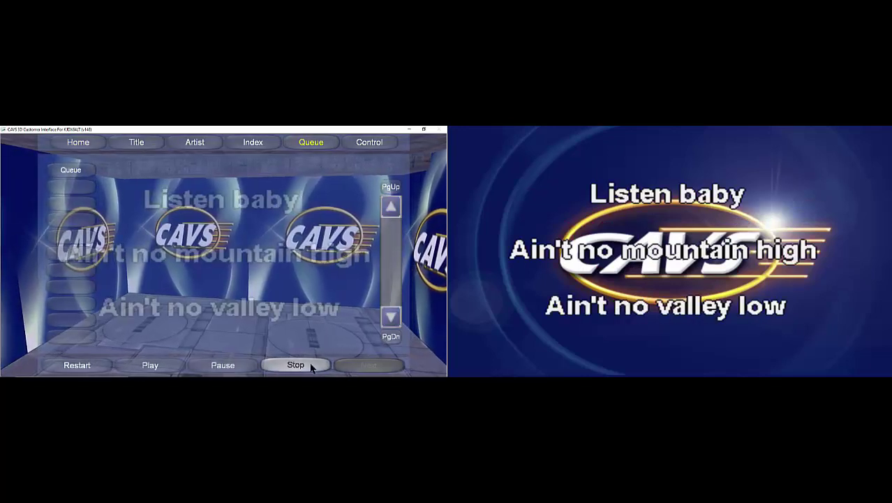
click(311, 365)
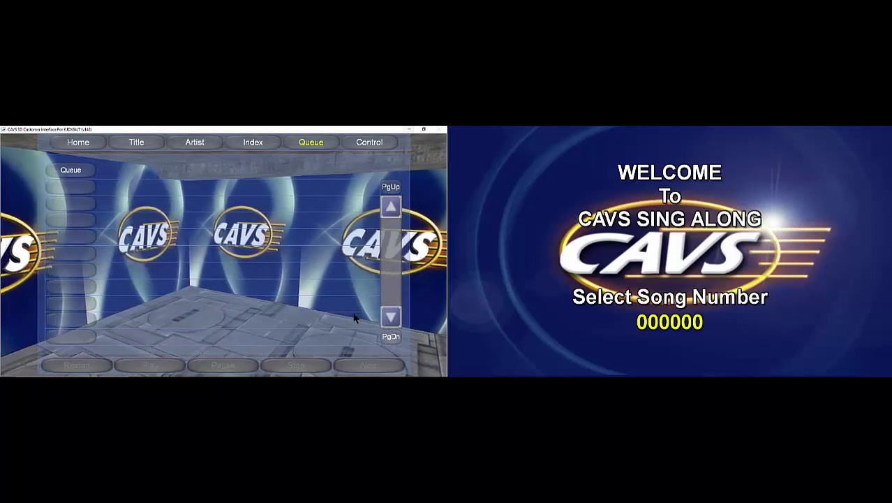
- Set the Windows sound output device to Speakers (Conexant SmartAudio HD) and close the sound settings
mouse_move(371, 375)
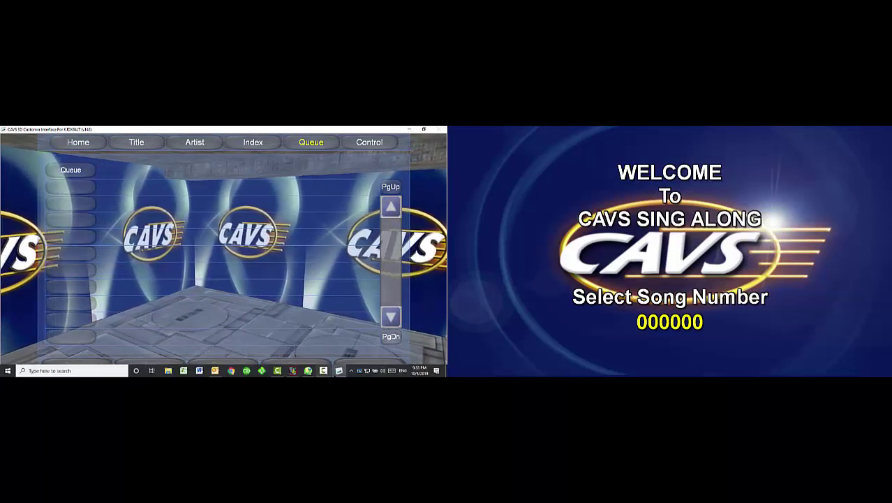
right_click(383, 370)
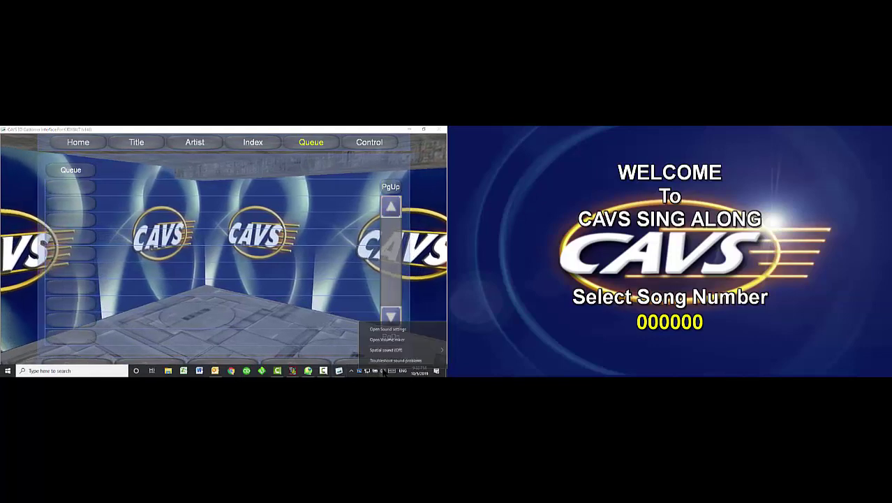
click(388, 329)
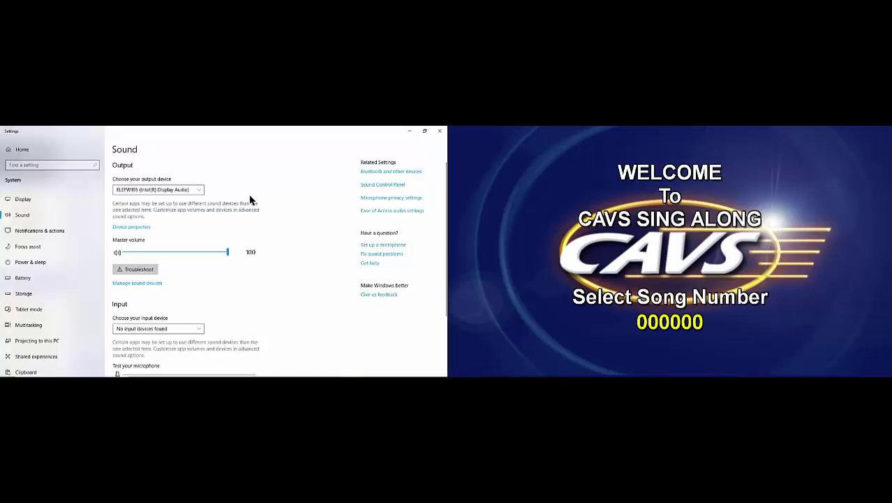
click(200, 189)
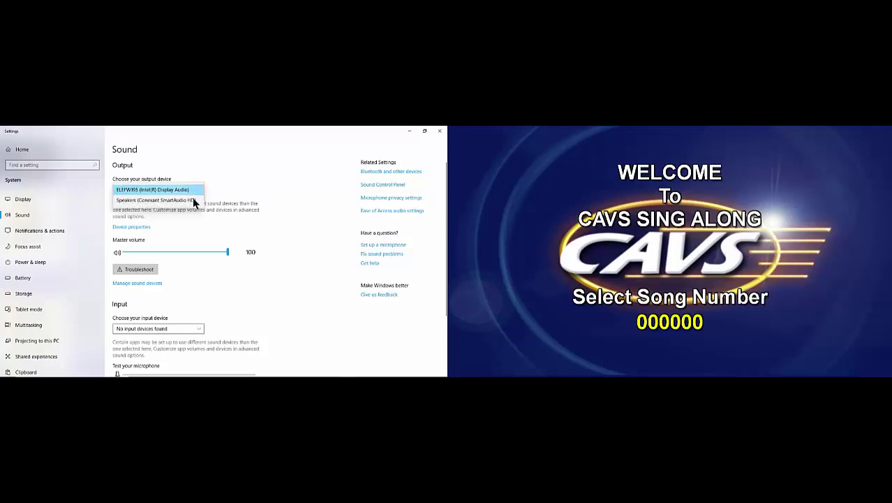
click(194, 202)
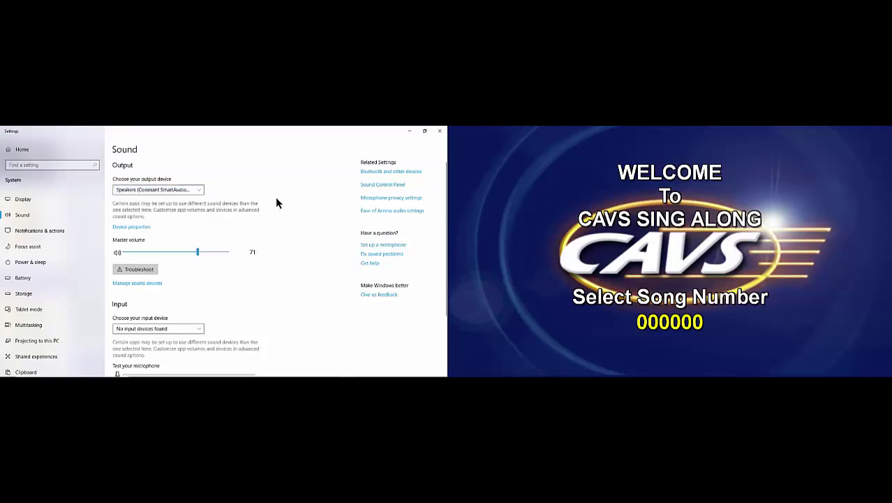
click(440, 132)
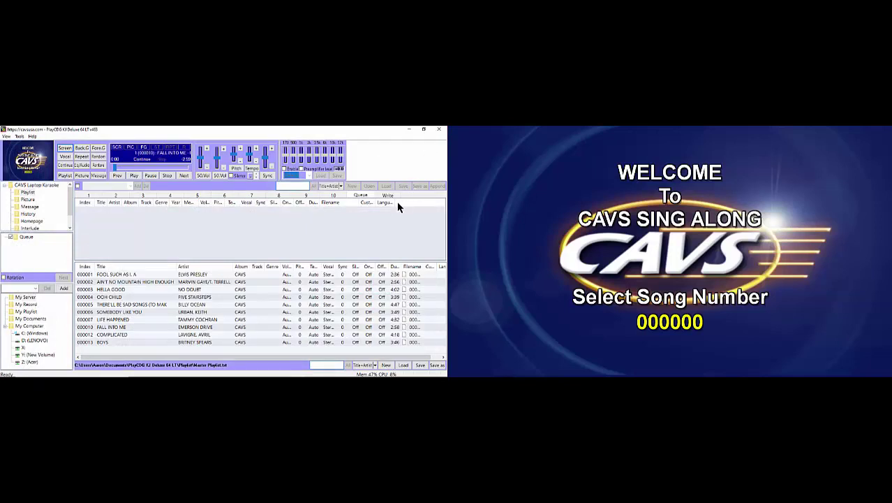
- Return to the CAVS 3D Customer Interface and open its song title list
mouse_move(345, 375)
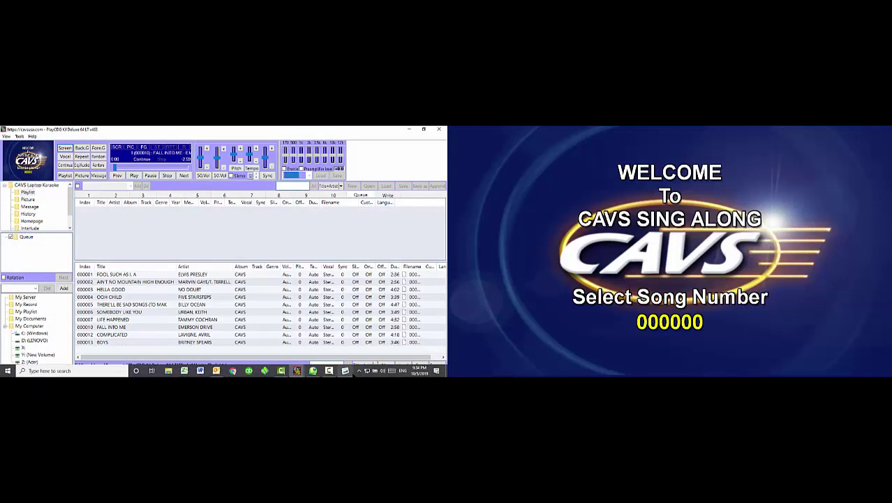
click(345, 371)
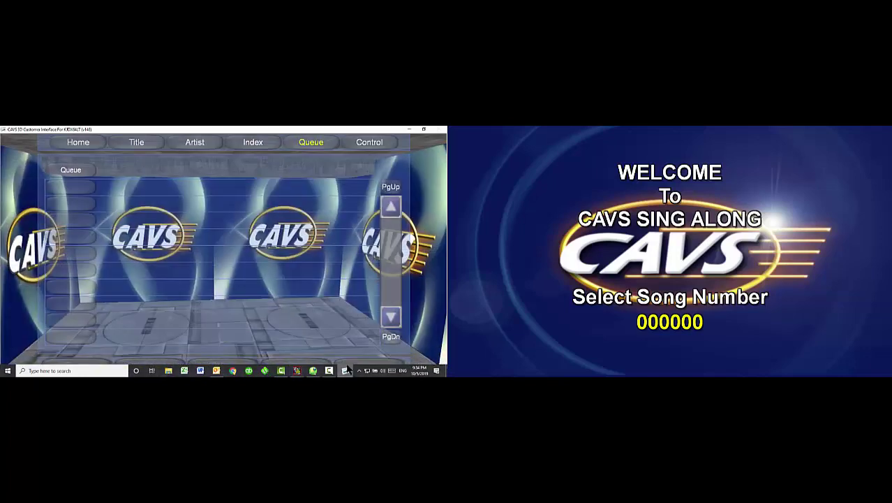
click(148, 144)
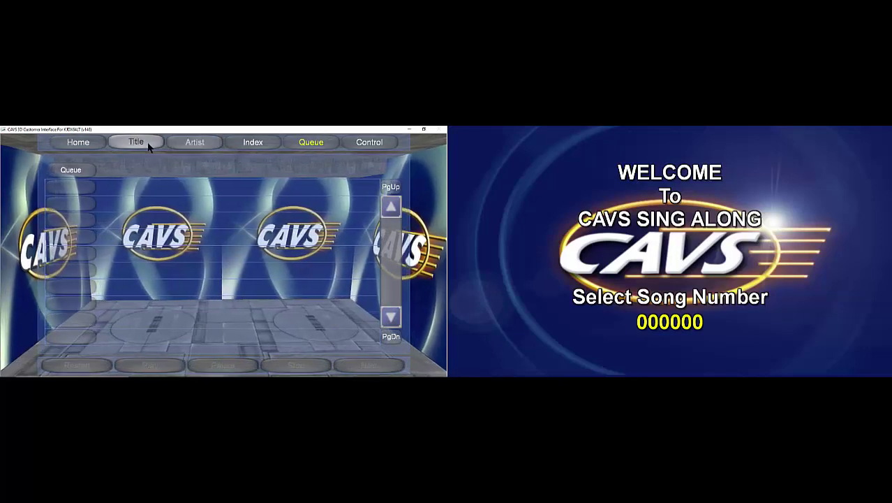